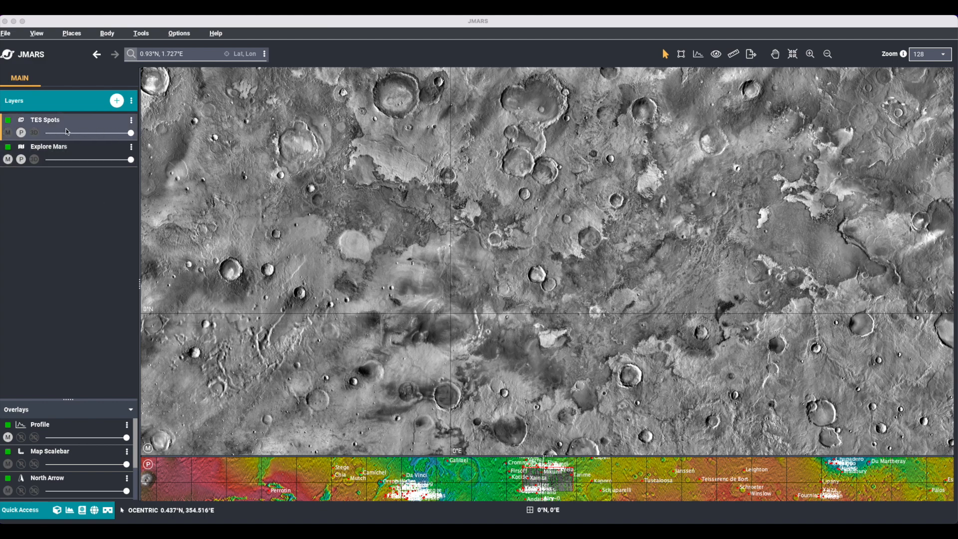
# Find the TES Stamps layer with the search "tes" and set its query's longitude and latitude to the bounds of the view.
pyautogui.click(118, 102)
pyautogui.click(224, 156)
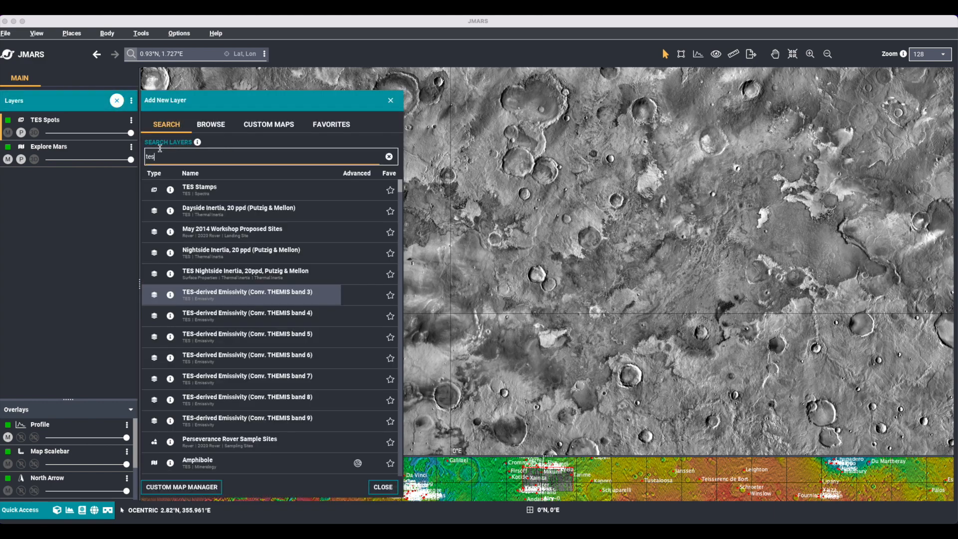
pyautogui.click(263, 191)
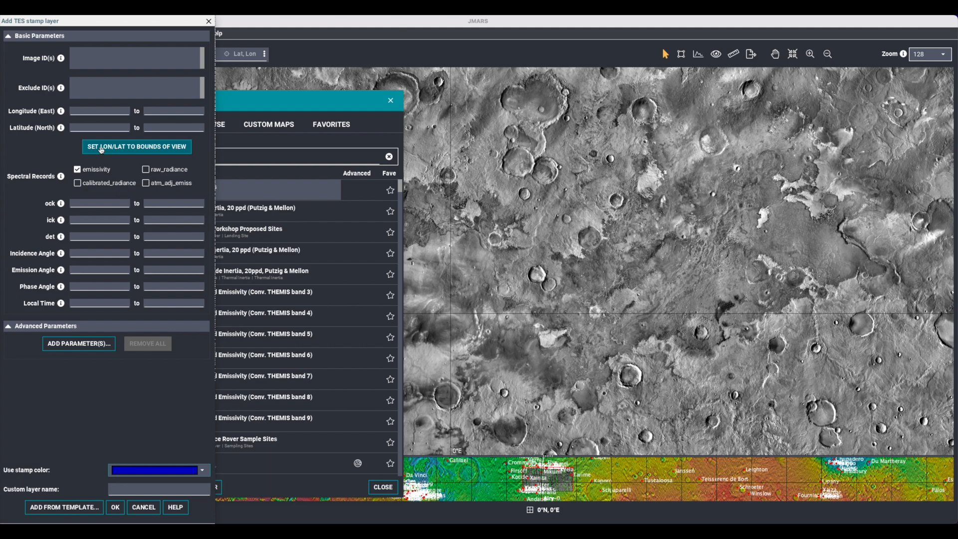
pyautogui.click(101, 148)
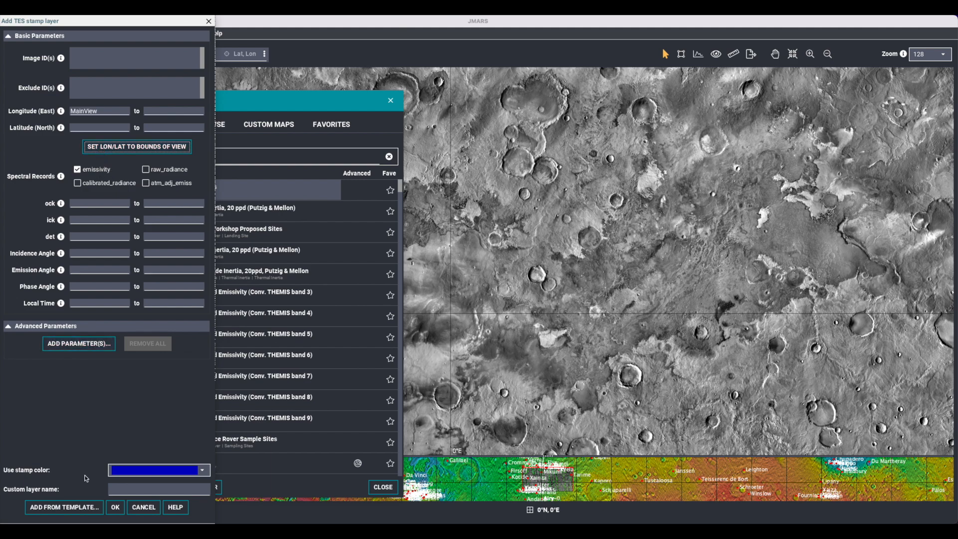
# Apply the predefined template "Spectra: Warm Surface, High Quality, Clear Atmosphere" to the TES stamp query, and dismiss the layer setup without adding it.
pyautogui.click(68, 509)
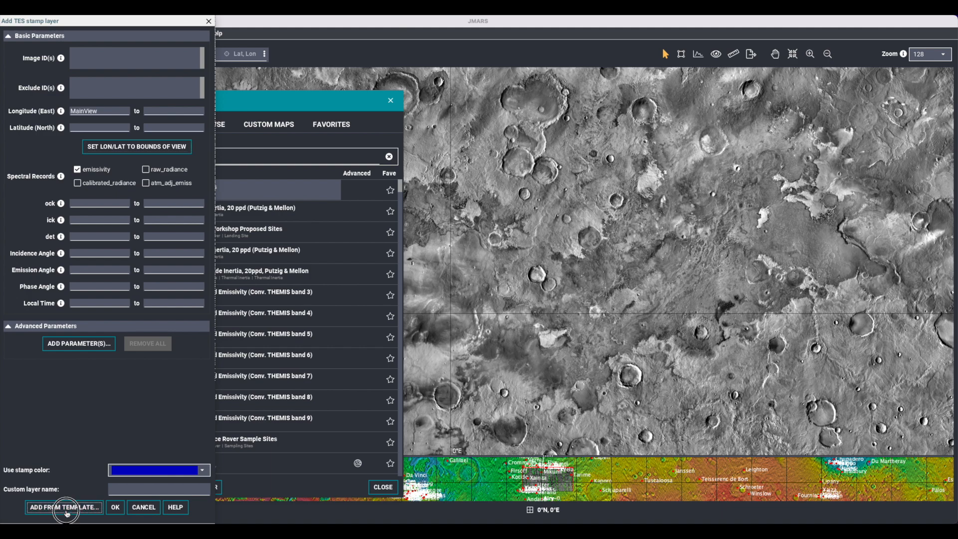
pyautogui.click(185, 194)
pyautogui.click(182, 209)
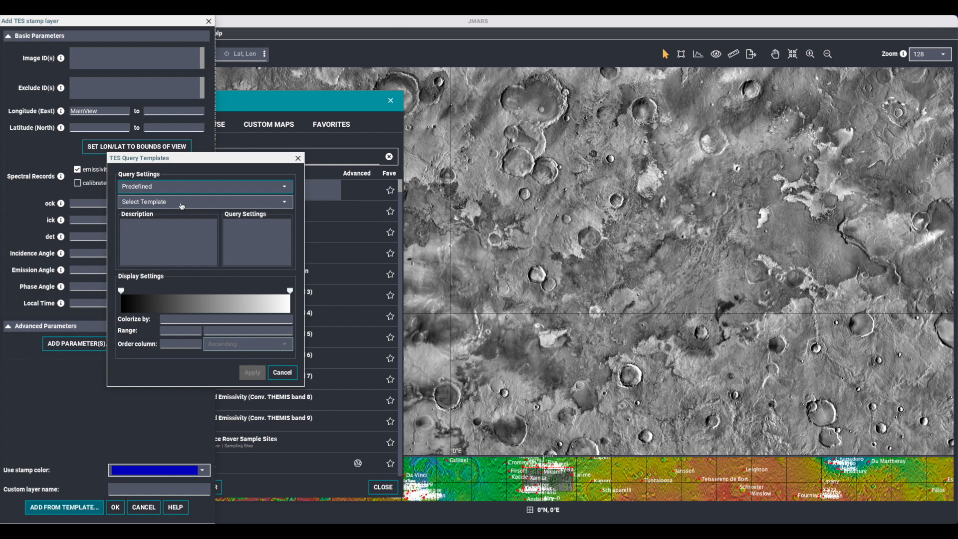
pyautogui.click(182, 205)
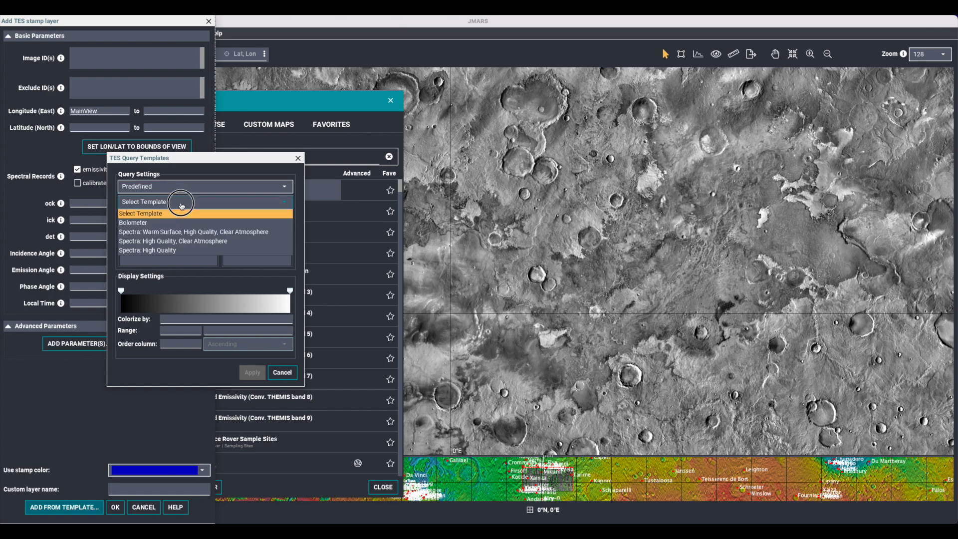
pyautogui.click(276, 233)
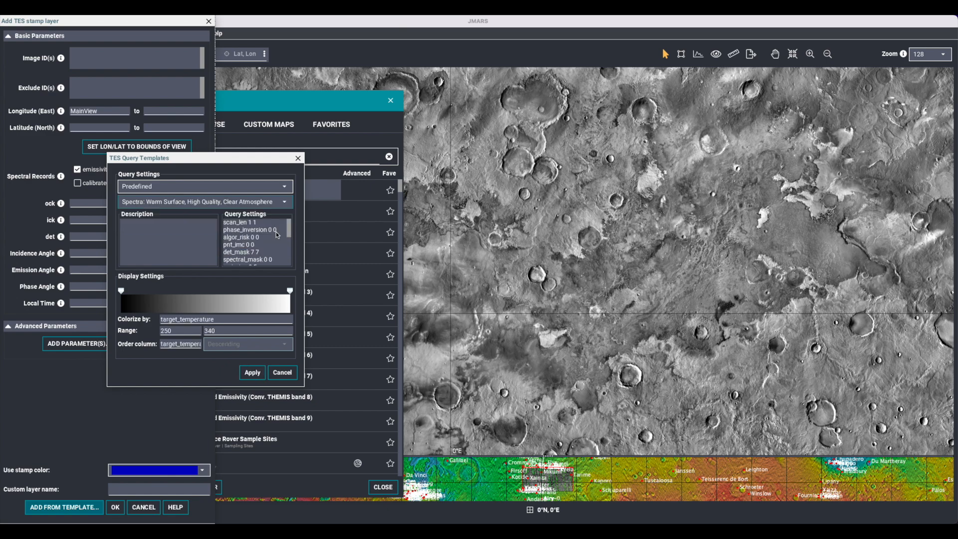
pyautogui.click(251, 373)
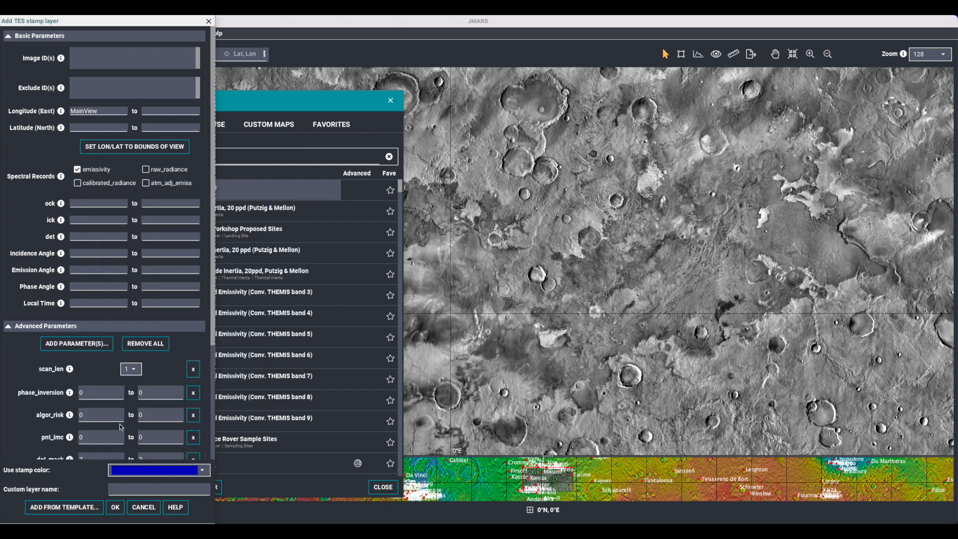
pyautogui.scroll(-5, 95, 396)
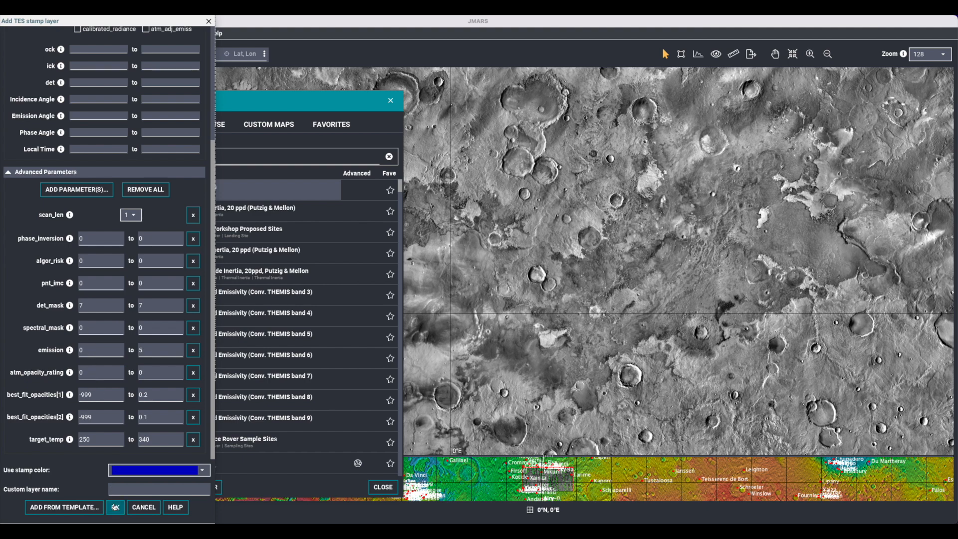
pyautogui.click(209, 23)
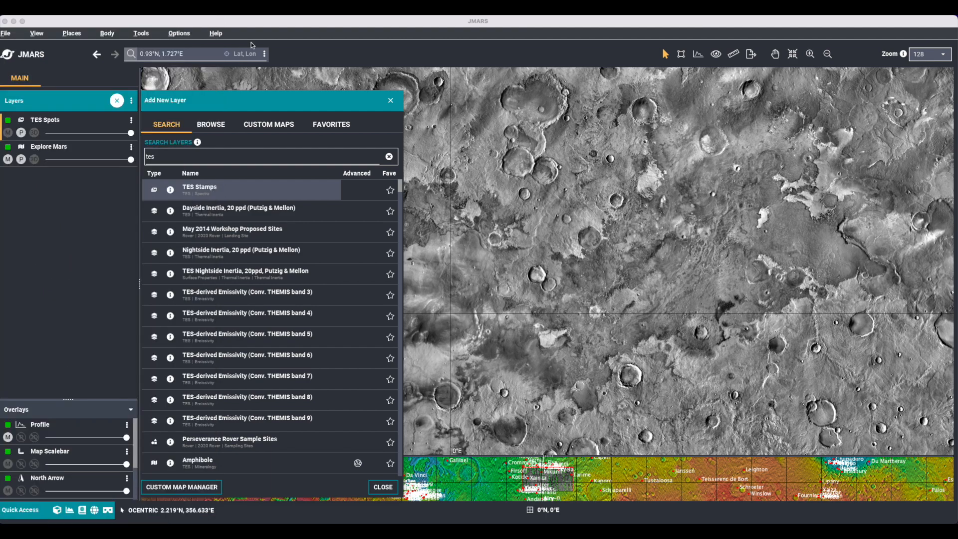
pyautogui.click(391, 100)
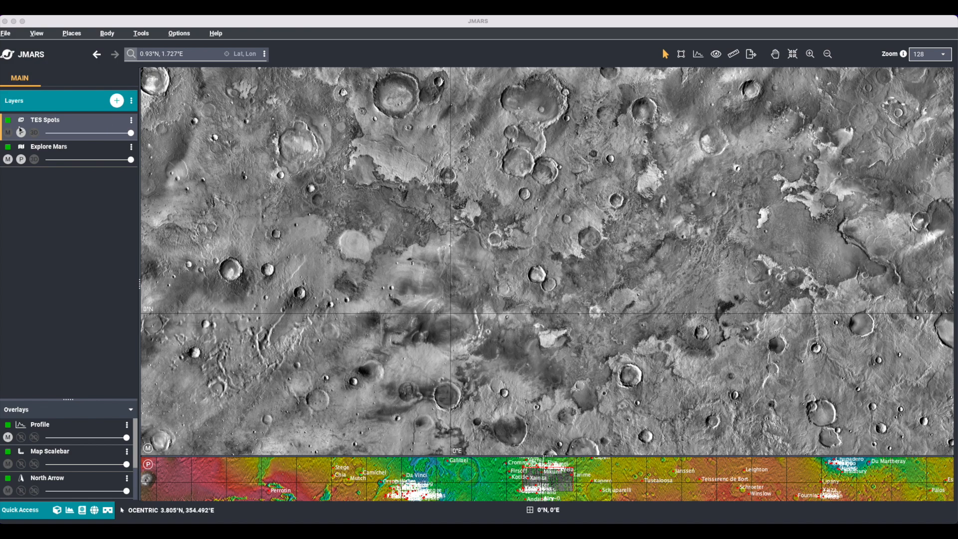
# Display the TES Spots layer in the main view and open its options for editing.
pyautogui.click(8, 133)
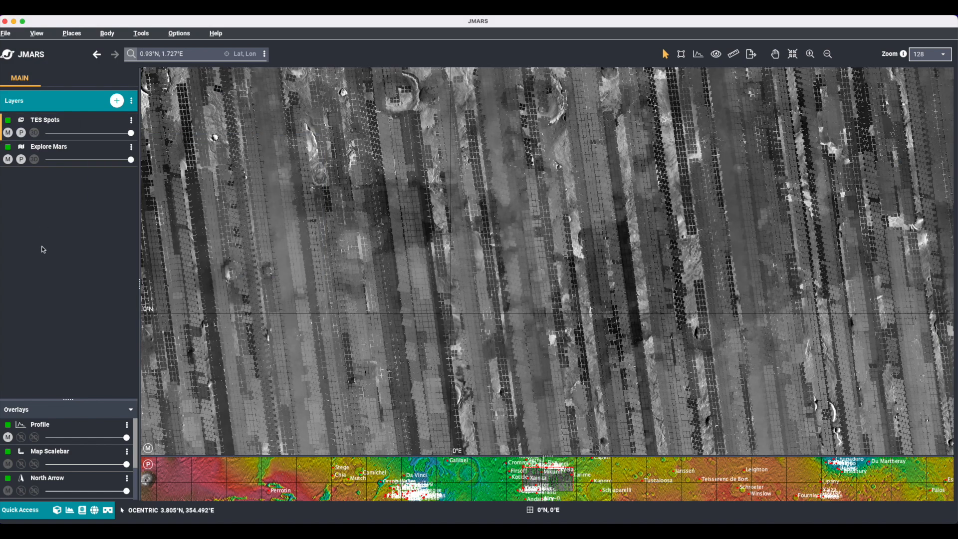
pyautogui.doubleClick(92, 126)
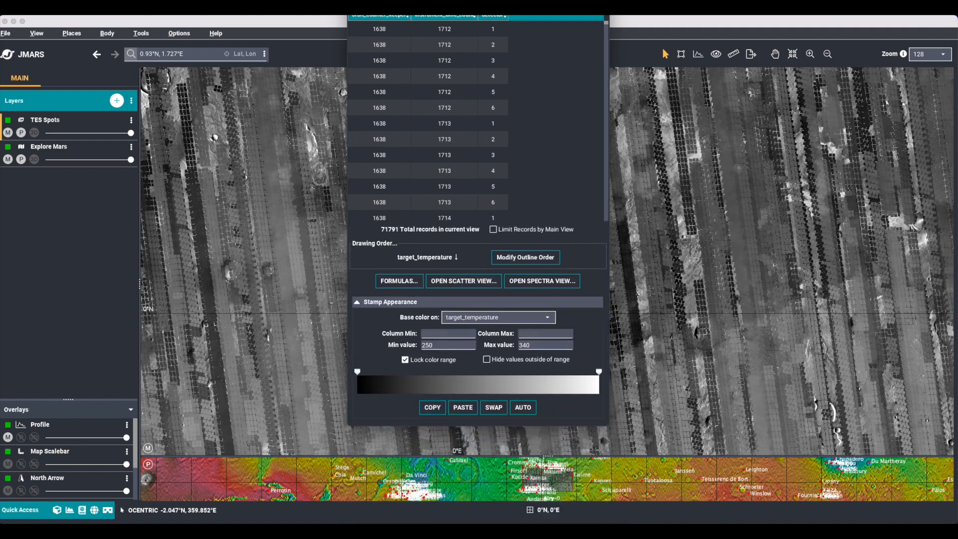
pyautogui.moveTo(435, 0); pyautogui.dragTo(398, 37)
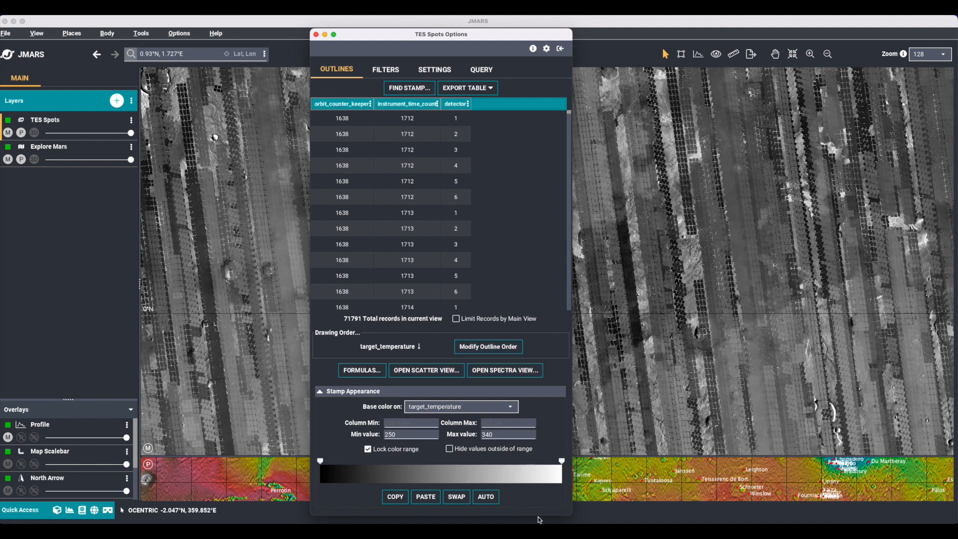
pyautogui.moveTo(537, 517); pyautogui.dragTo(536, 381)
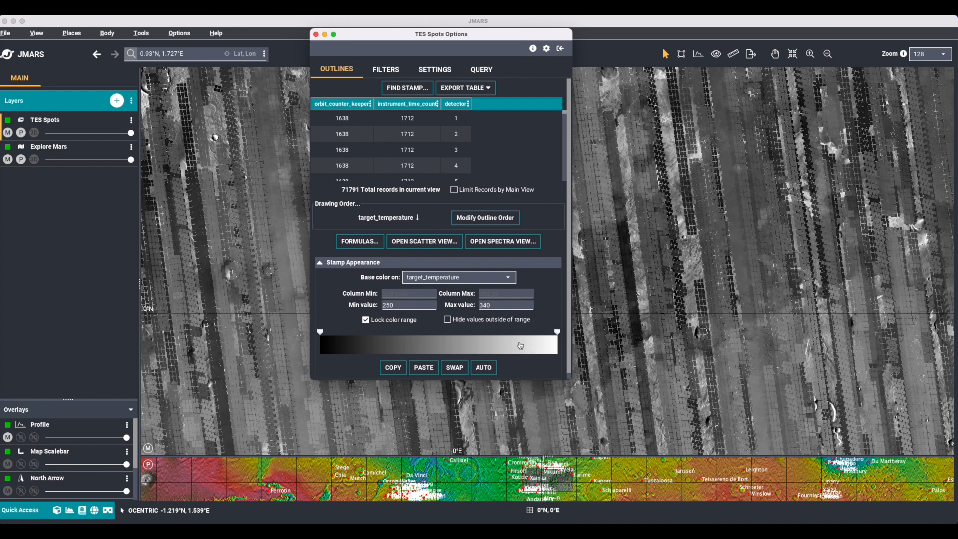
# Color the TES Spots stamps with the built-in TES Colormap.
pyautogui.rightClick(514, 345)
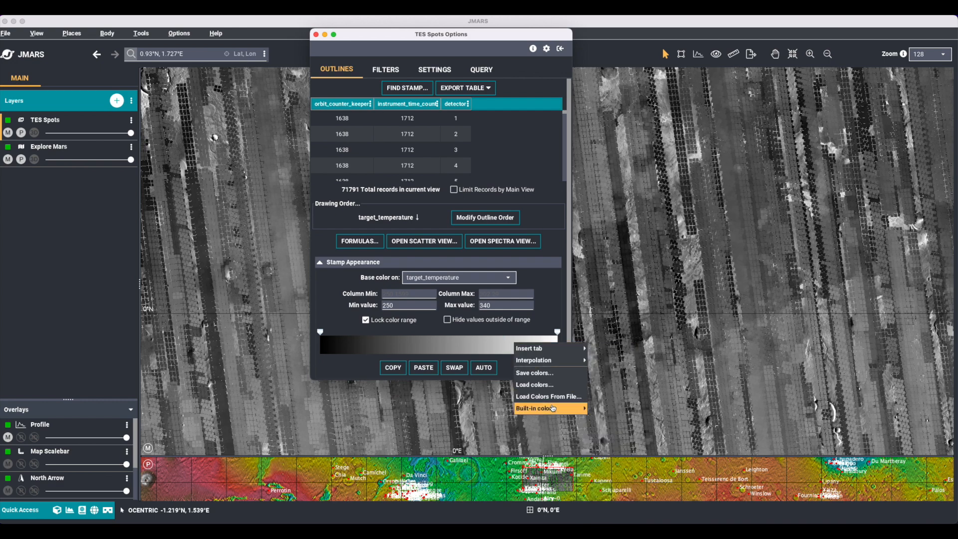
pyautogui.moveTo(552, 408)
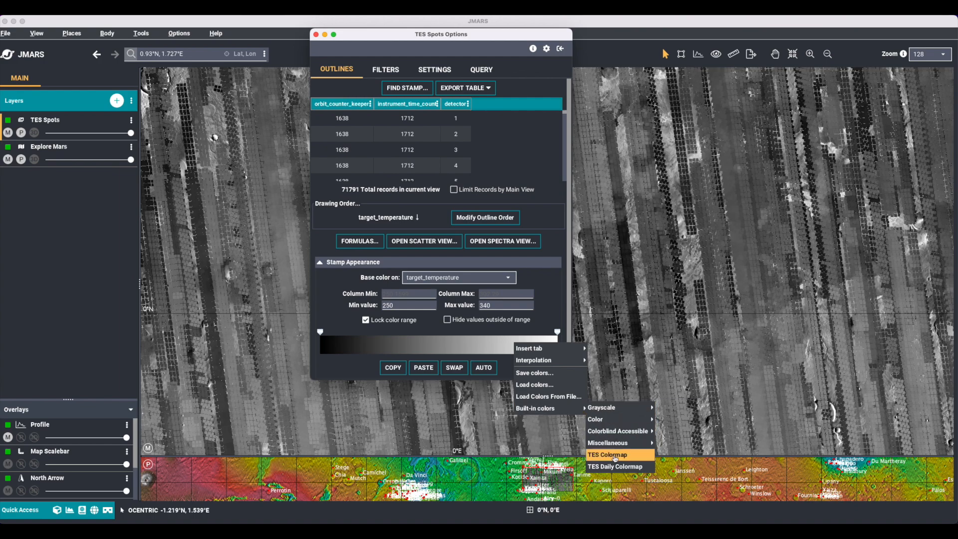
pyautogui.click(615, 455)
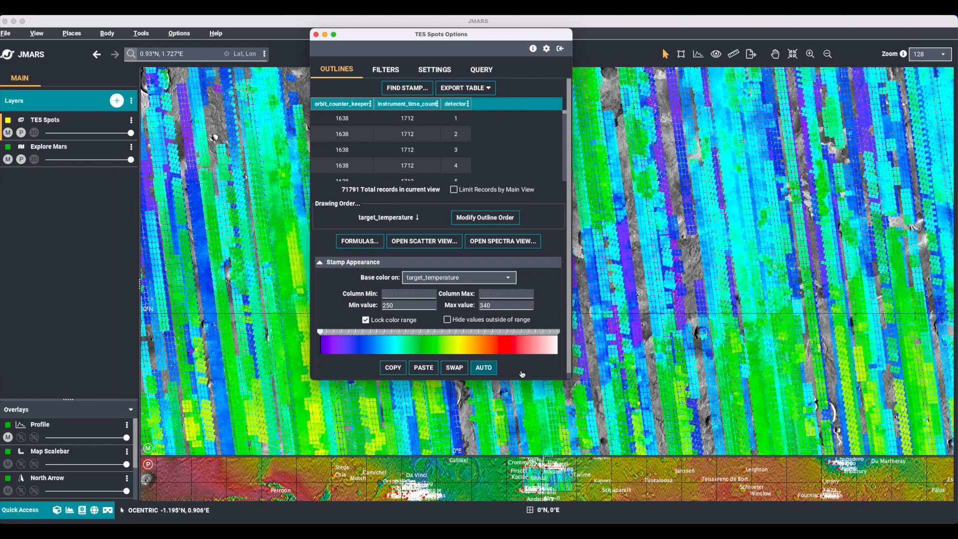
pyautogui.moveTo(516, 380); pyautogui.dragTo(495, 494)
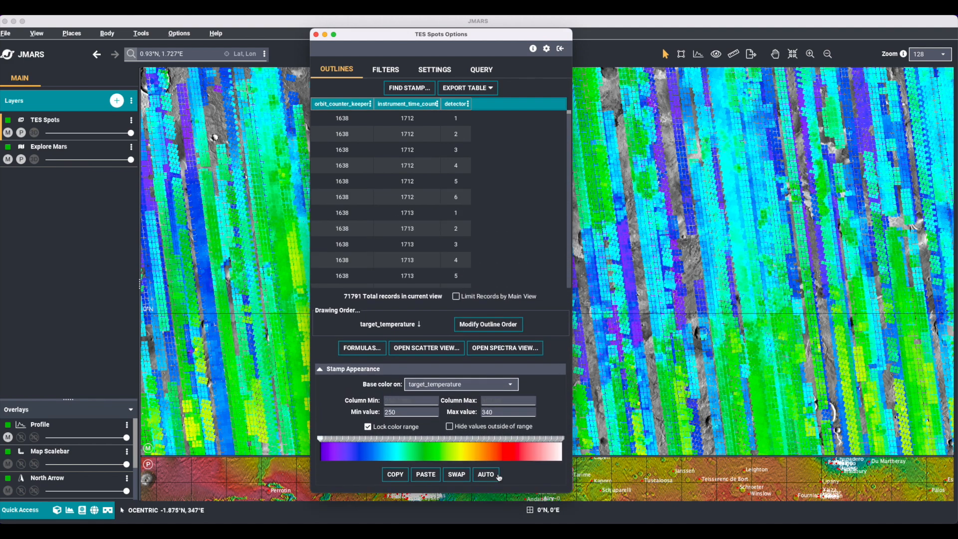
# Open the column formulas of TES Spots and rename the existing formula as "Old Calculations".
pyautogui.click(283, 352)
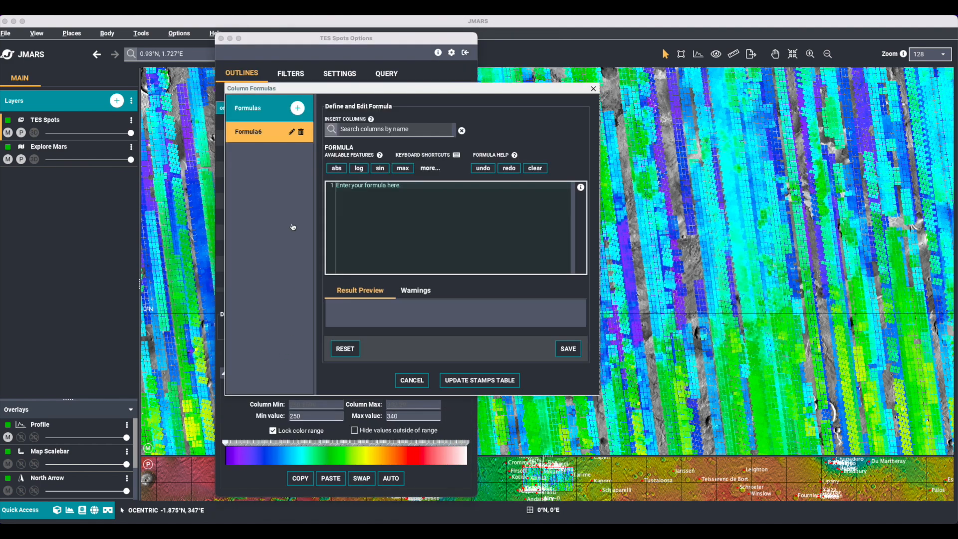
pyautogui.click(293, 133)
pyautogui.doubleClick(315, 179)
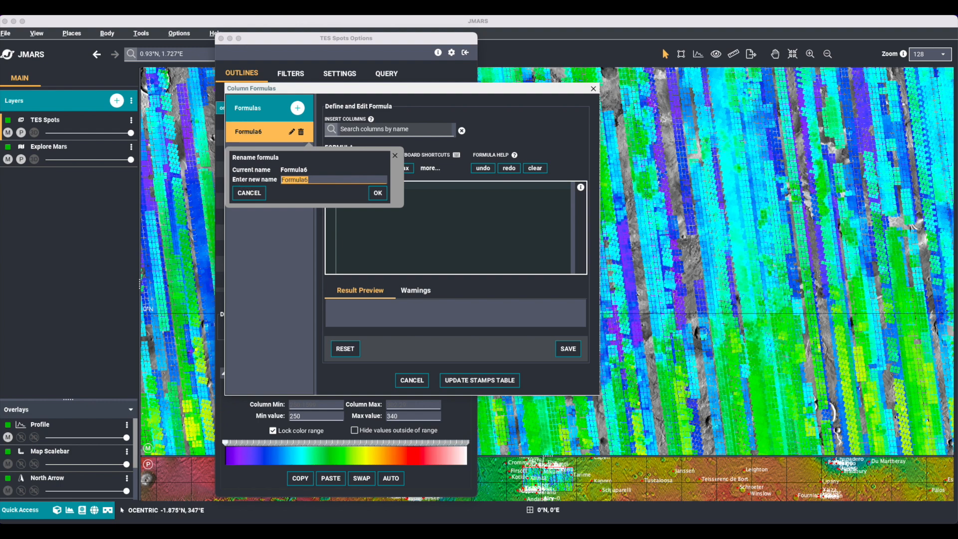
pyautogui.write('Old Calculations')
pyautogui.click(378, 193)
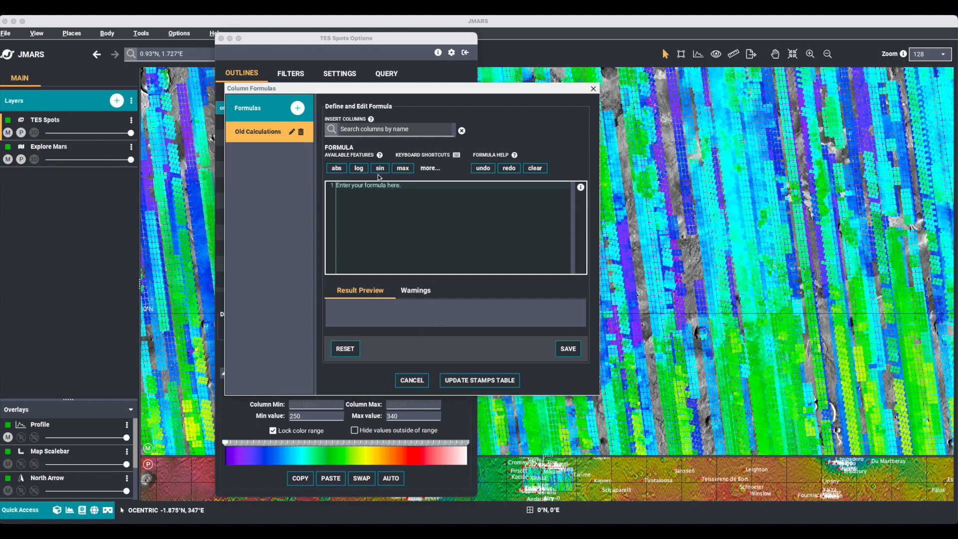
# Add a second column formula and name it "New Calculation".
pyautogui.click(297, 108)
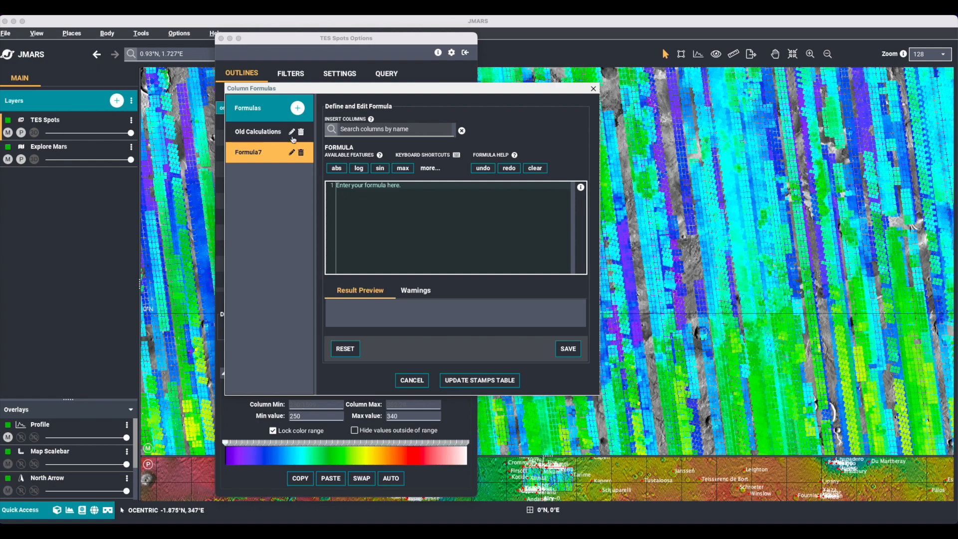
pyautogui.click(294, 152)
pyautogui.moveTo(316, 200); pyautogui.dragTo(265, 200)
pyautogui.write('Neww')
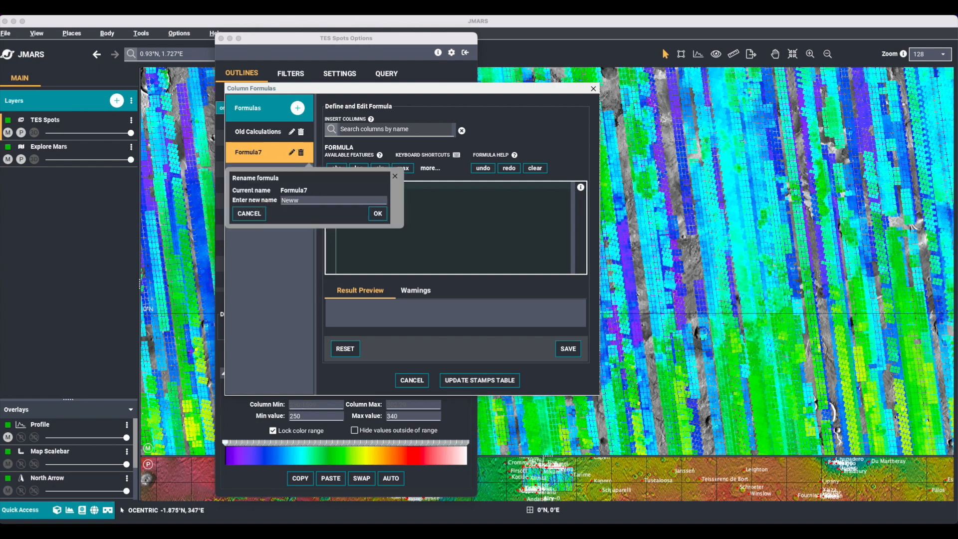
pyautogui.press('BackSpace')
pyautogui.write('Calculation')
pyautogui.click(378, 213)
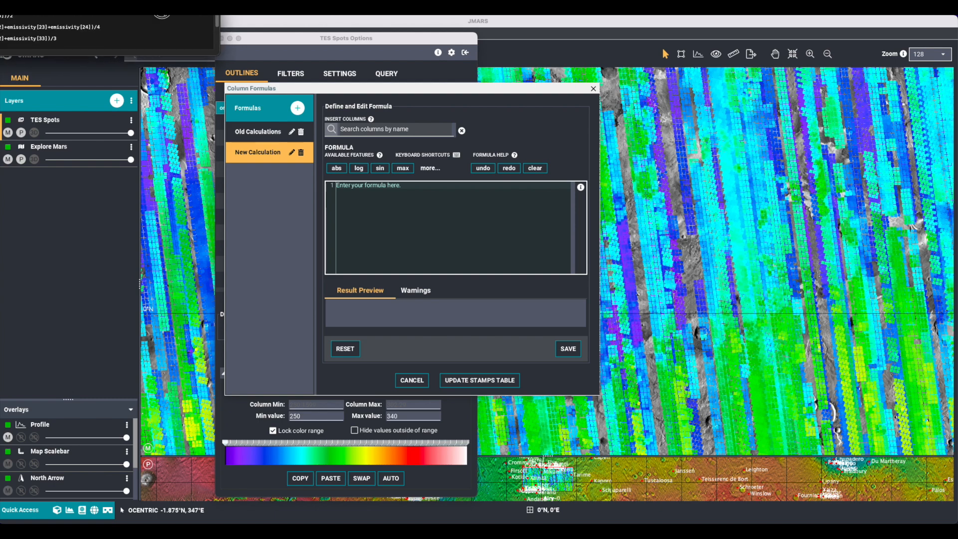
# Define Old Calculations as ((emissivity[21]+emissivity[22]+emissivity[23]+emissivity[24])/4) / (((emissivity[14]+emissivity[15])/2) + ((emissivity[31]+emissivity[32]+emissivity[33])/3)).
pyautogui.moveTo(218, 24); pyautogui.dragTo(261, 142)
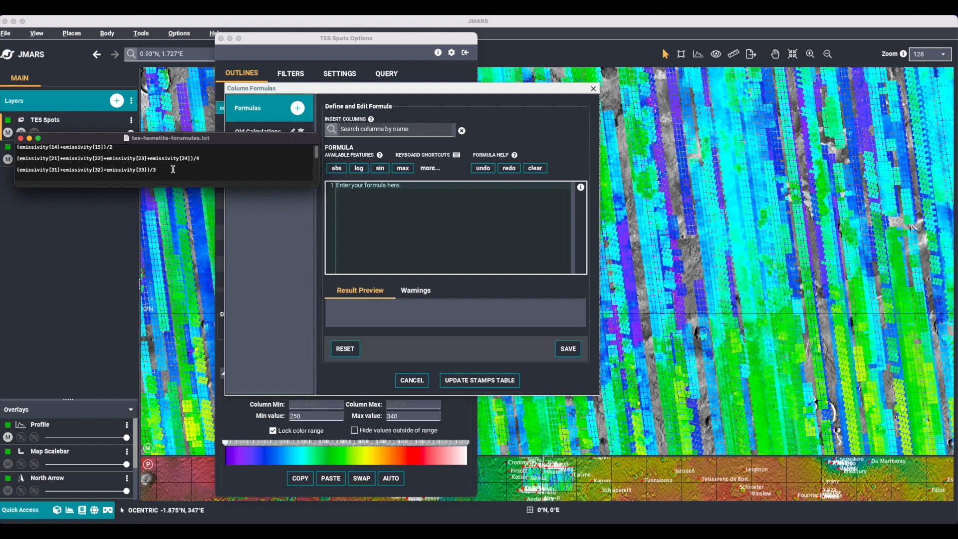
pyautogui.click(272, 133)
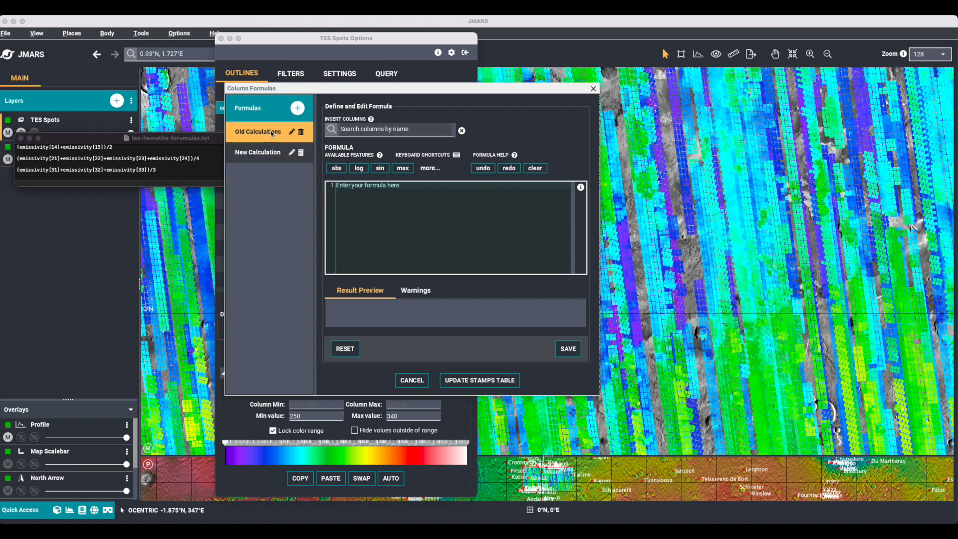
pyautogui.click(358, 188)
pyautogui.rightClick(358, 188)
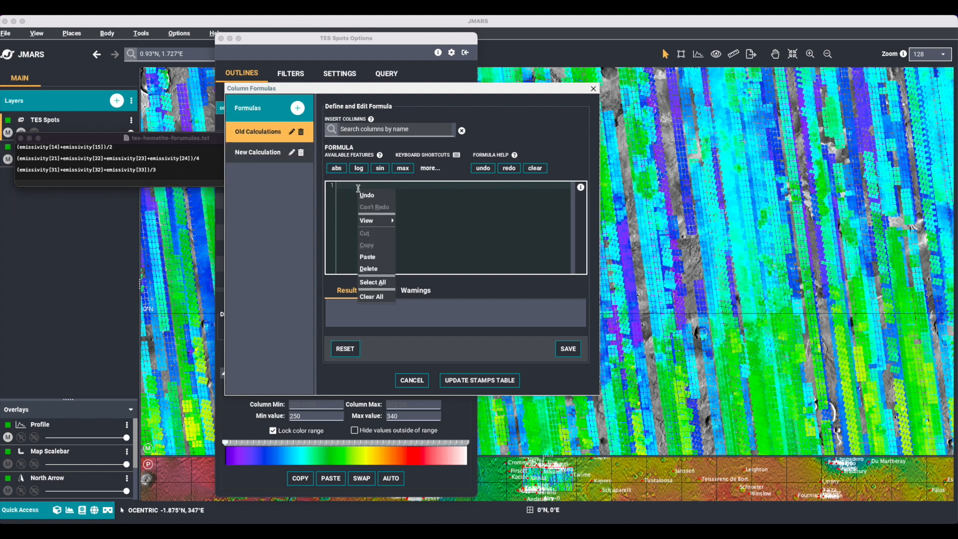
pyautogui.click(371, 262)
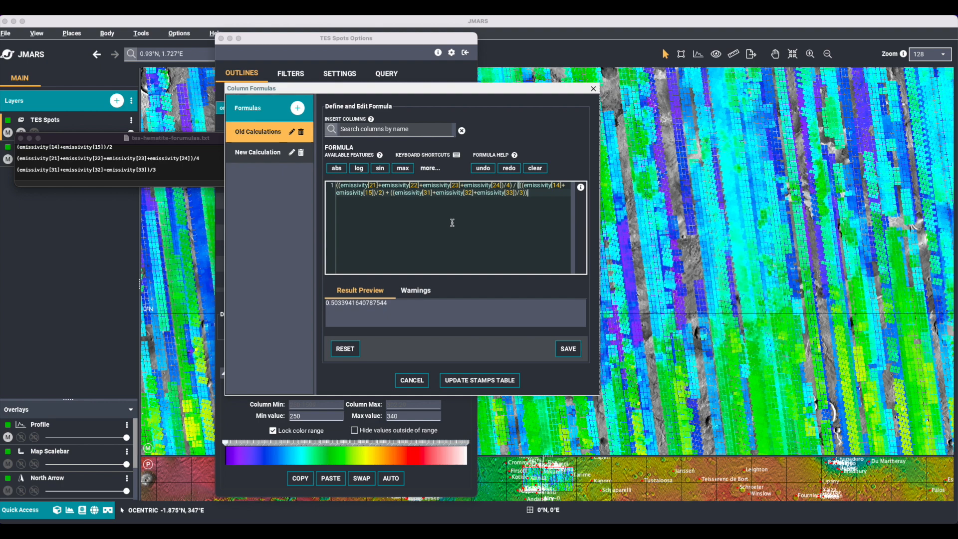
# Define the New Calculation formula as emissivity[21:24] / (emissivity[14:15] + emissivity[31:33]).
pyautogui.click(246, 155)
pyautogui.rightClick(399, 189)
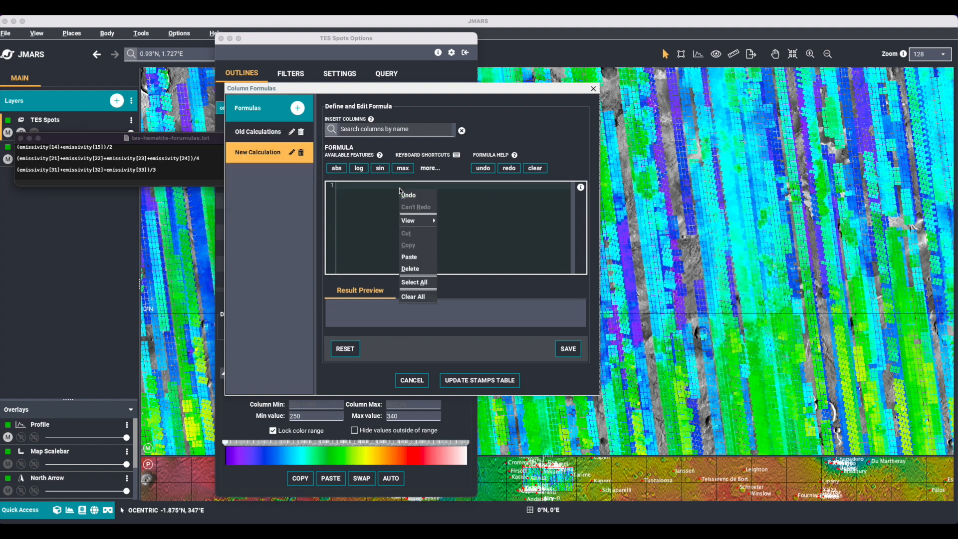
pyautogui.click(418, 260)
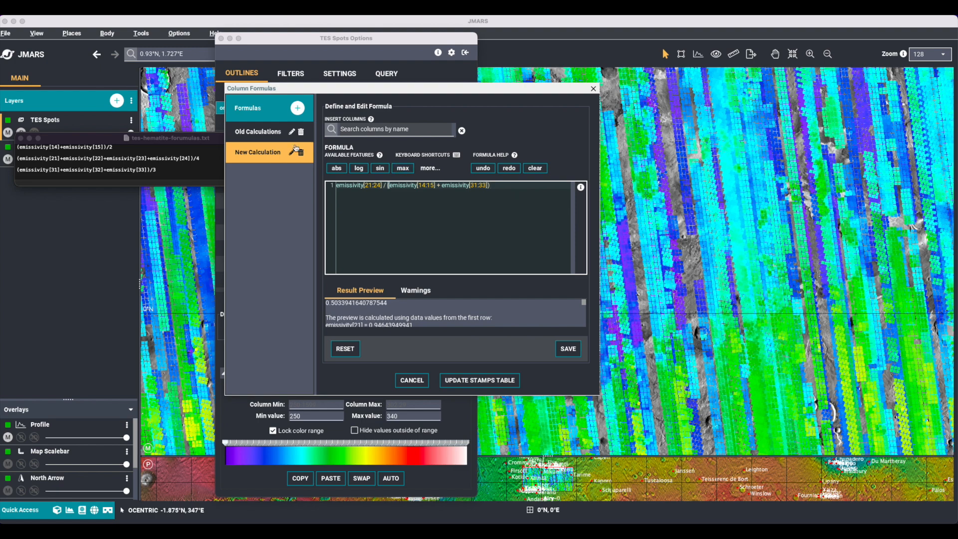
# Save Old Calculations, compare the result previews of both formulas, and update the stamps table with their columns.
pyautogui.click(264, 139)
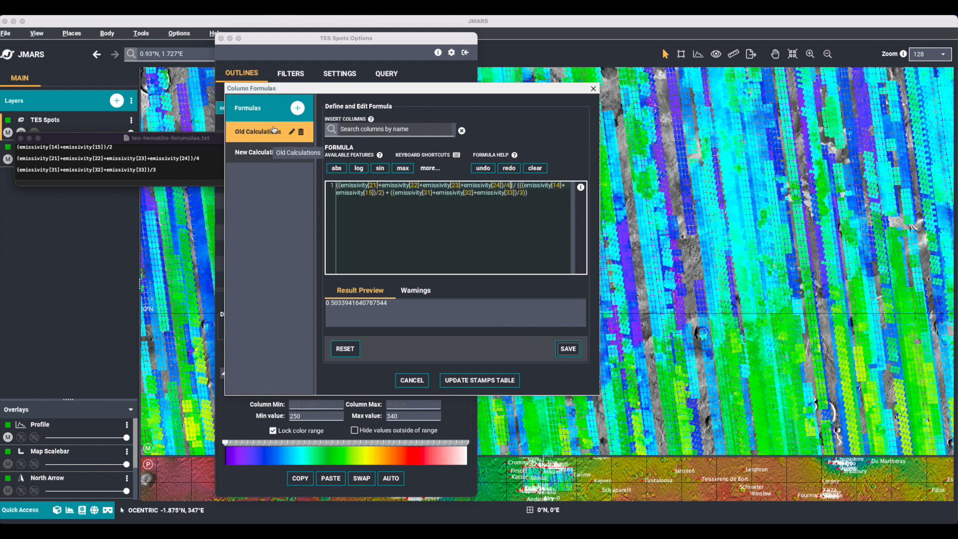
pyautogui.click(569, 355)
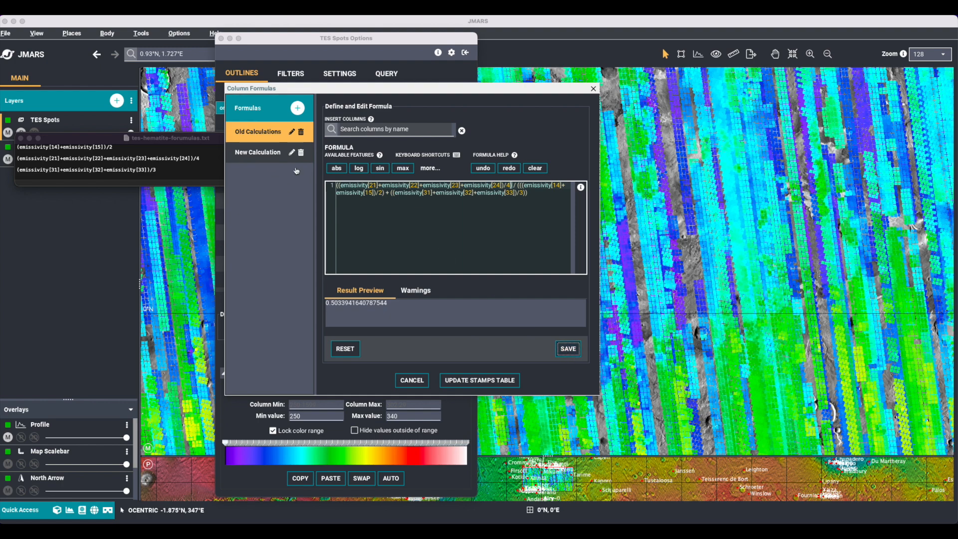
pyautogui.click(263, 154)
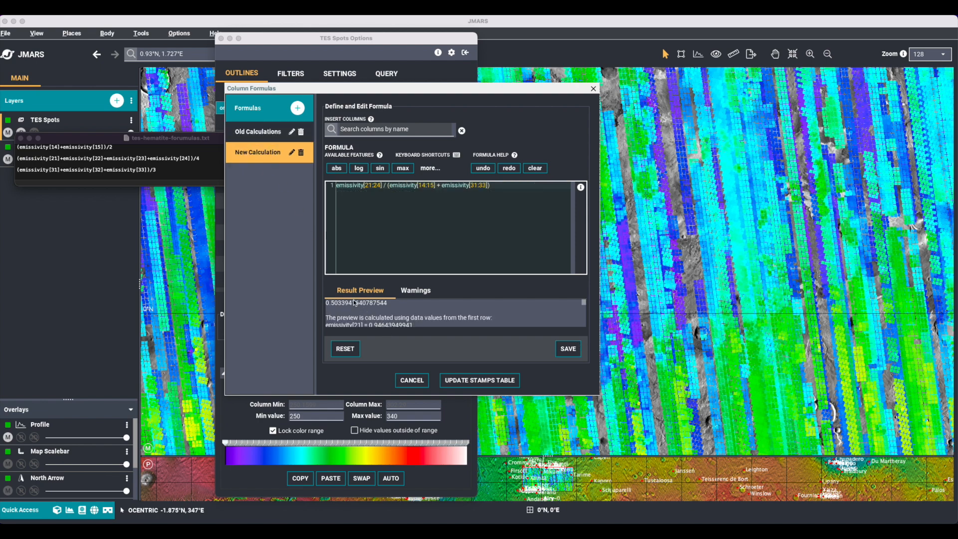
pyautogui.click(264, 132)
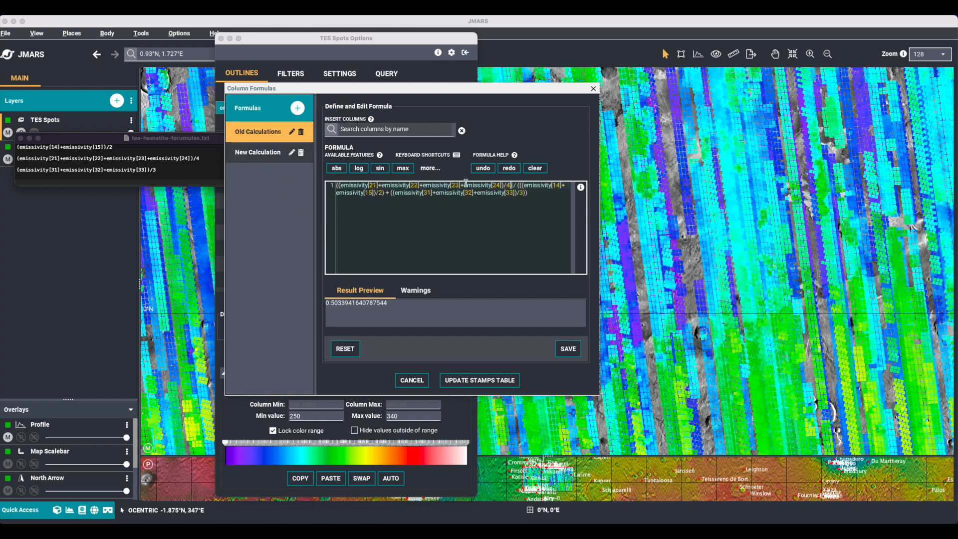
pyautogui.click(476, 381)
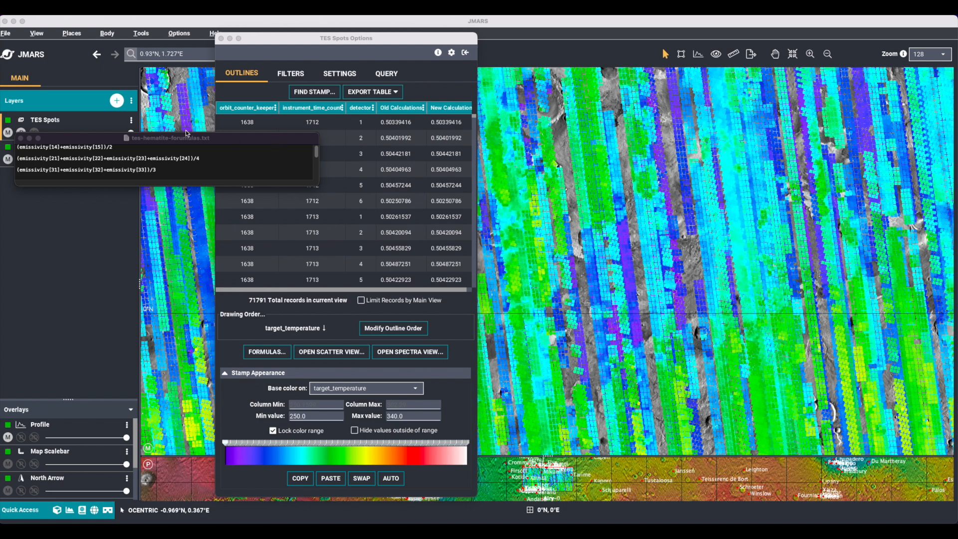
# Reopen the column formulas and read through the formula editor's help topics.
pyautogui.click(249, 352)
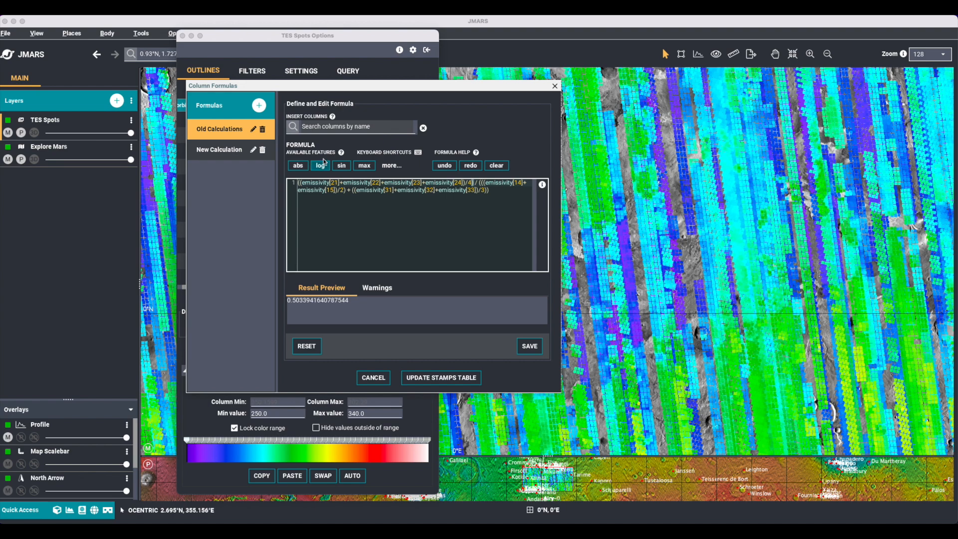
pyautogui.click(475, 153)
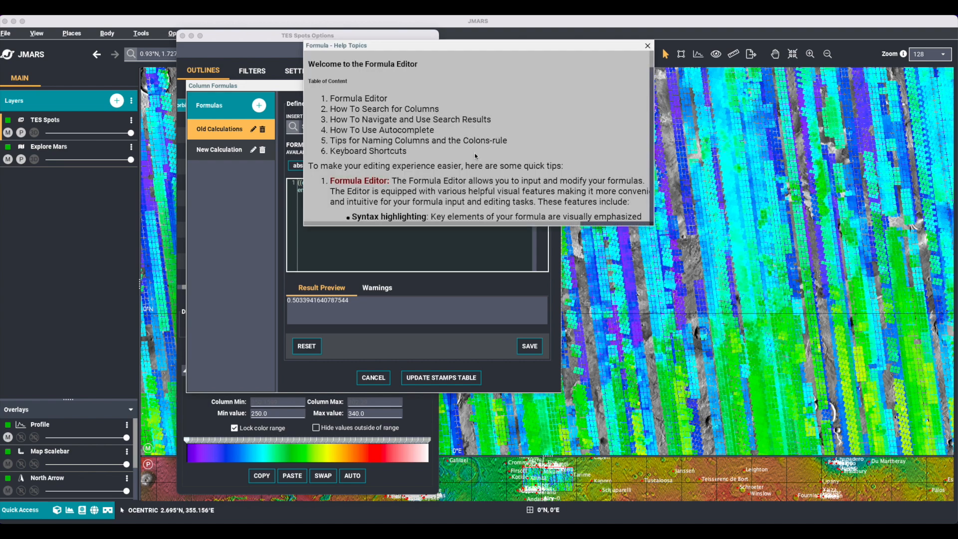
pyautogui.scroll(-3, 473, 179)
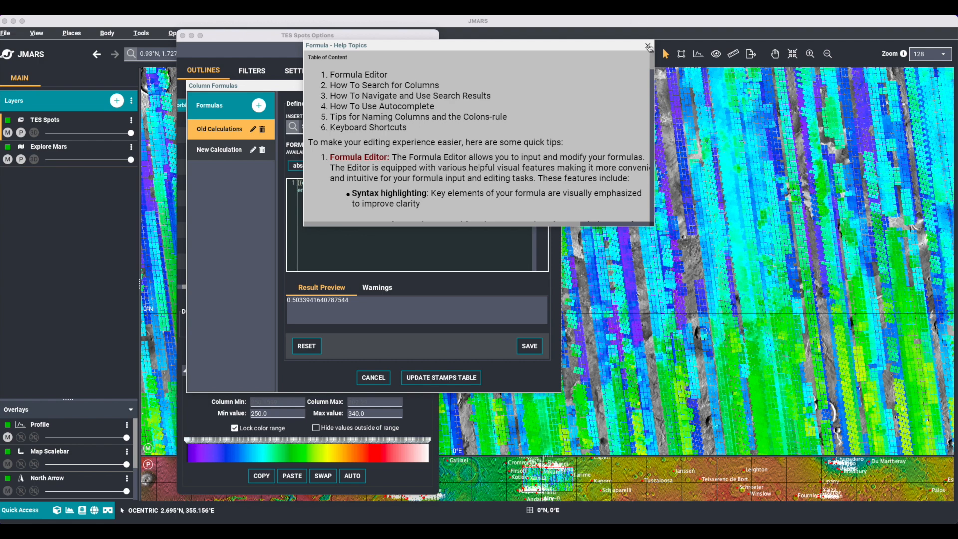
pyautogui.click(647, 44)
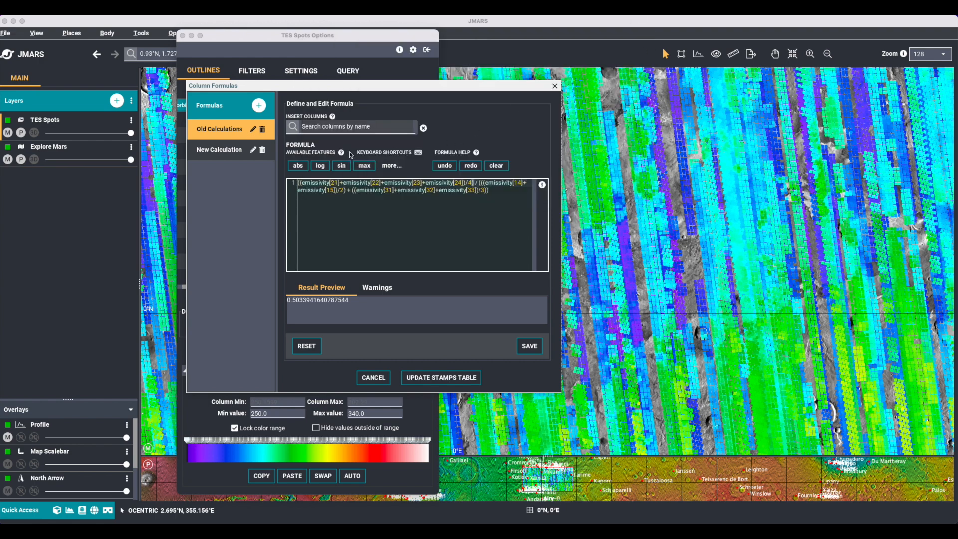